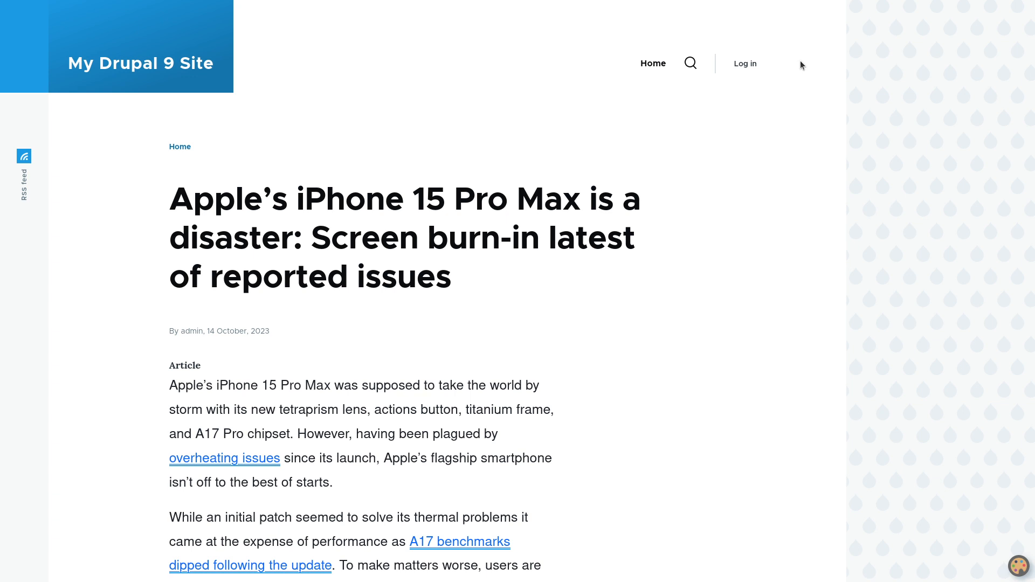
Log in to the Drupal site with the administrator's username and password
scroll(668, 190, down, 2)
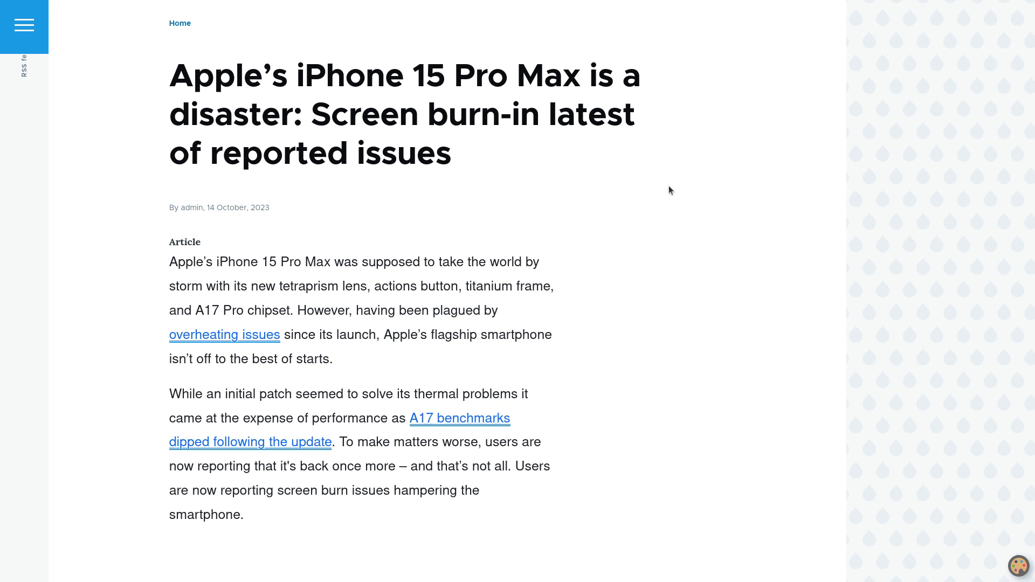
scroll(668, 189, up, 3)
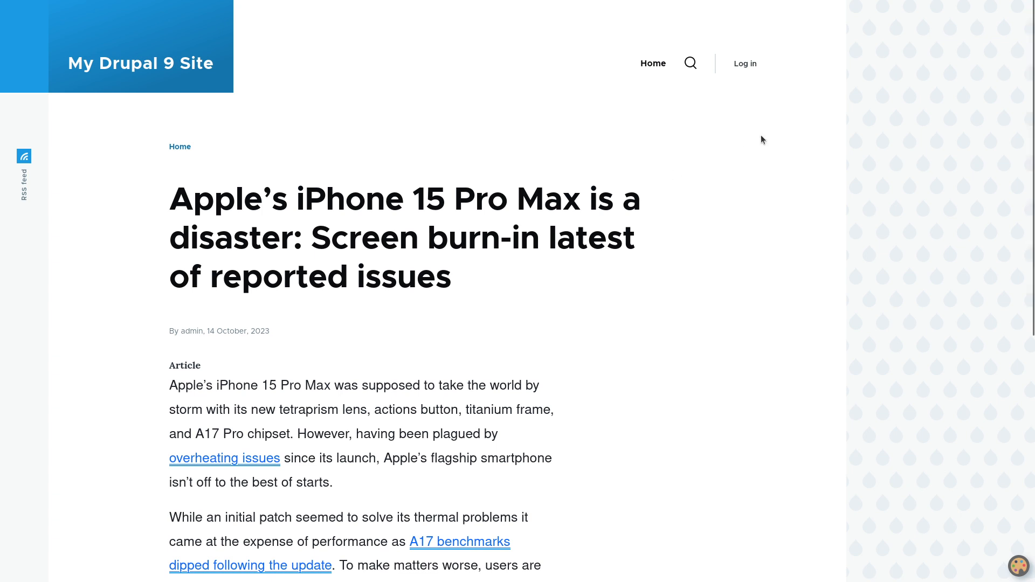
click(745, 65)
text(admin)
key(Tab)
text(admin)
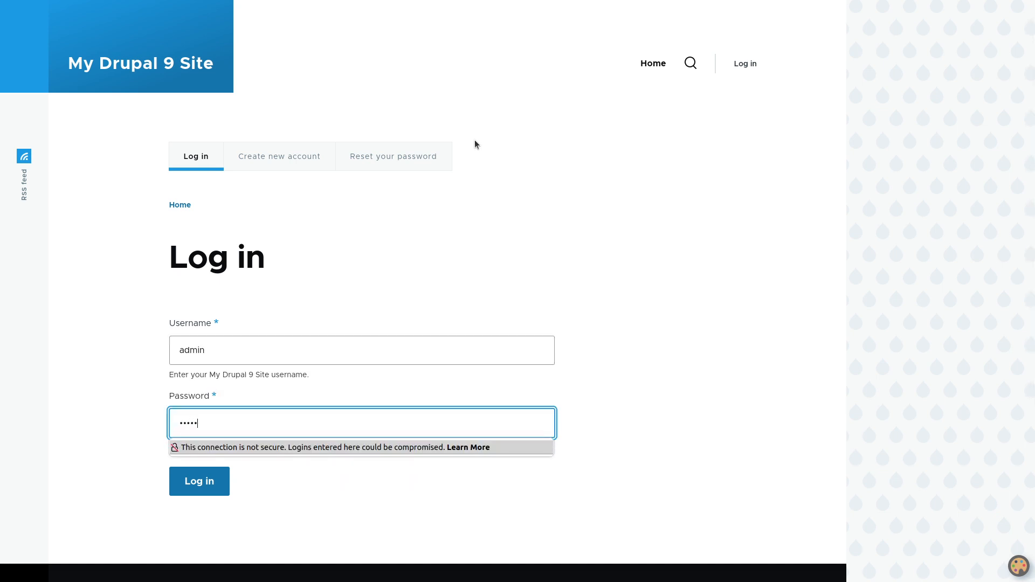
key(Return)
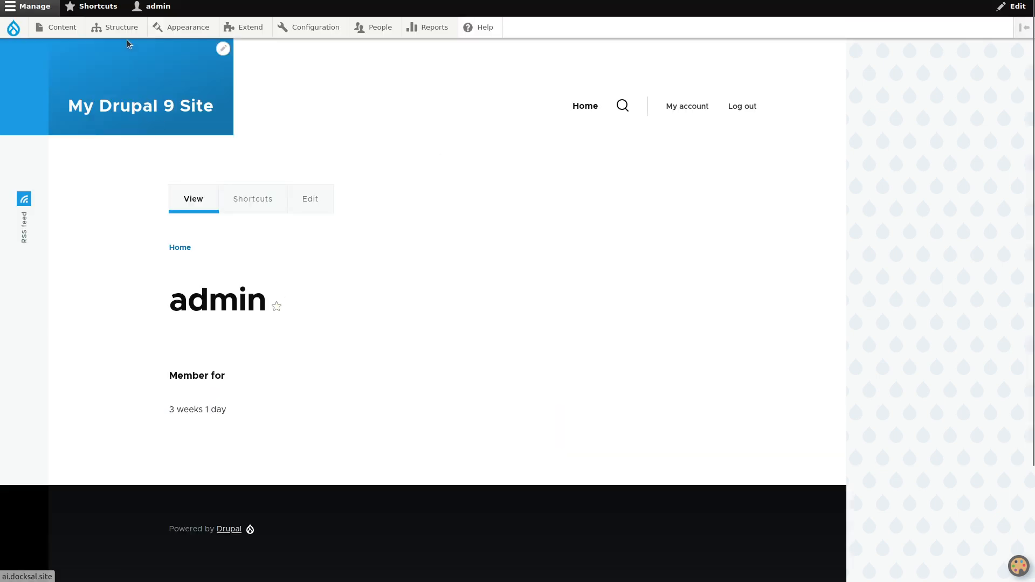
Open the term list of the Provider taxonomy vocabulary
mouse_move(128, 30)
mouse_move(139, 134)
mouse_move(183, 221)
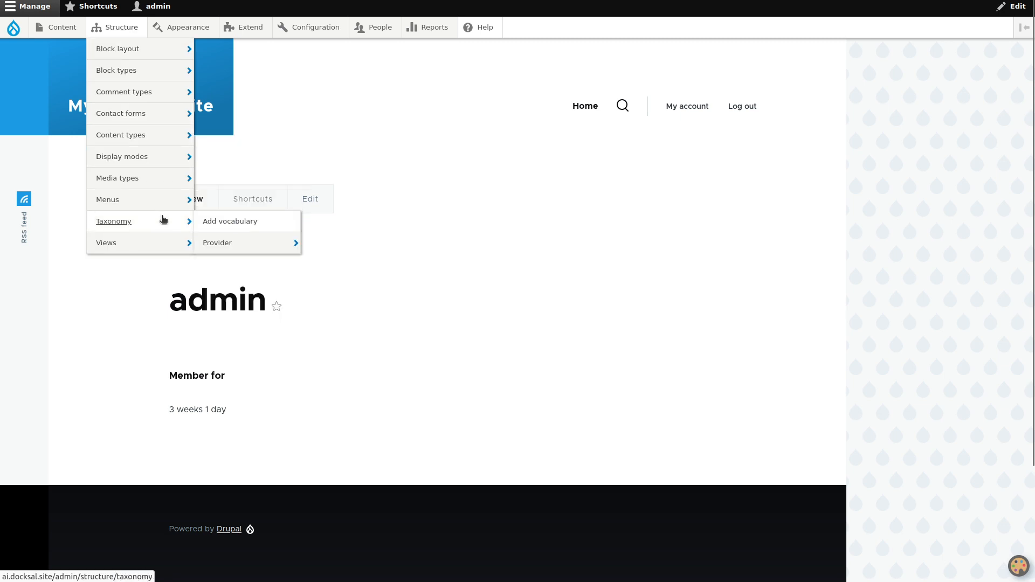
click(222, 242)
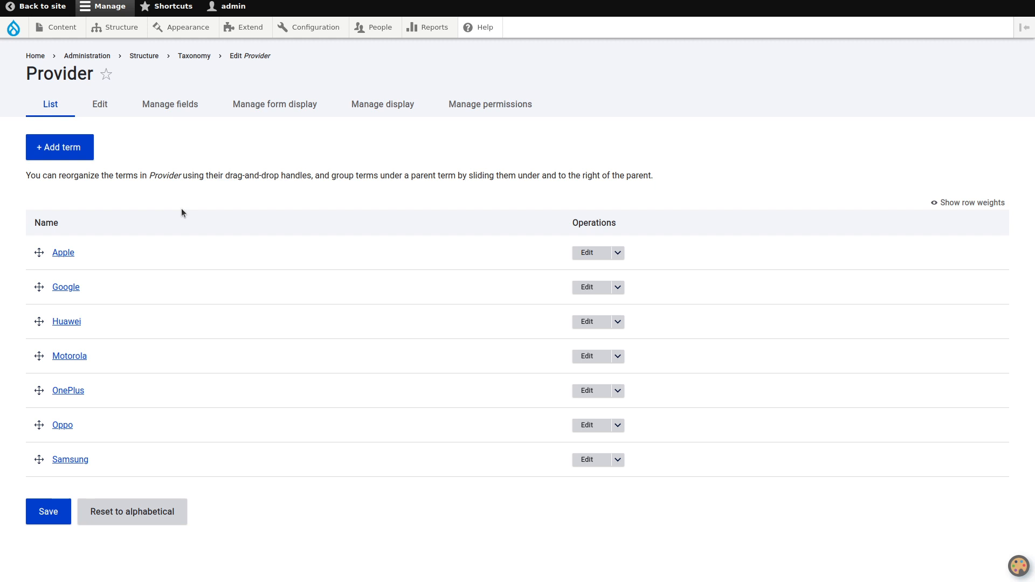
Add a new Taxonomy term field labelled "Mobile Provider" to the Article content type
mouse_move(130, 28)
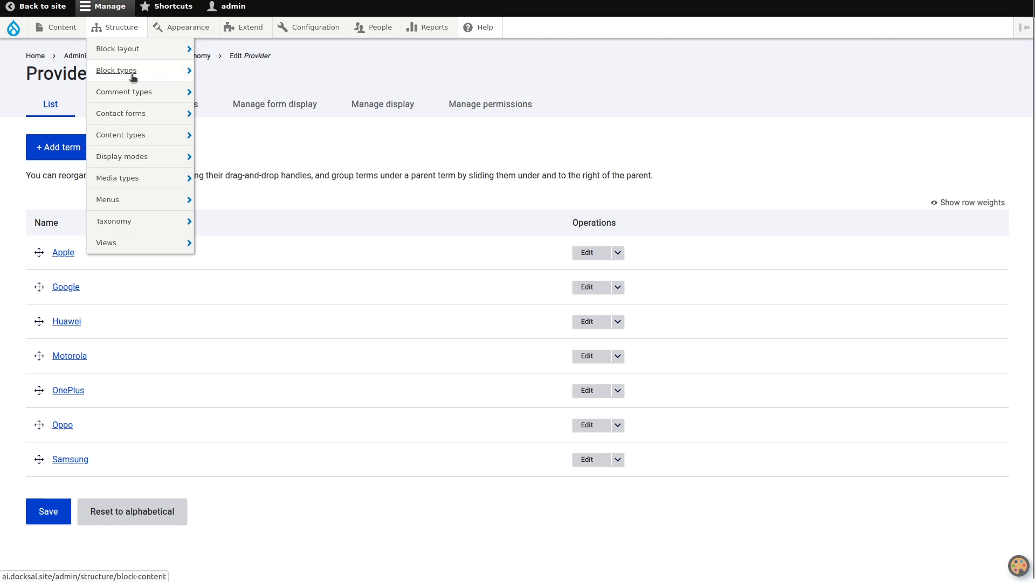
mouse_move(150, 137)
mouse_move(238, 157)
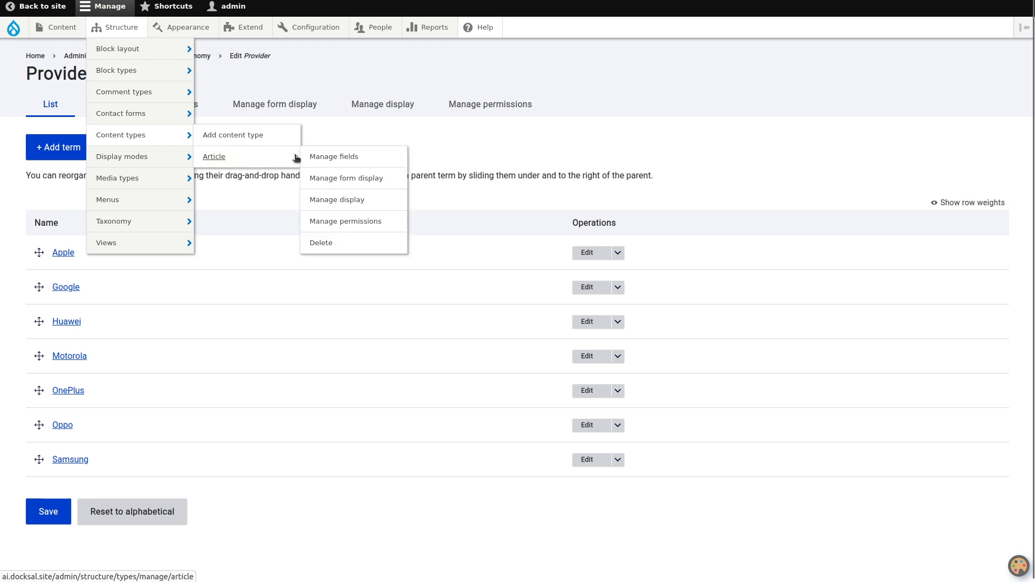
click(312, 156)
click(69, 138)
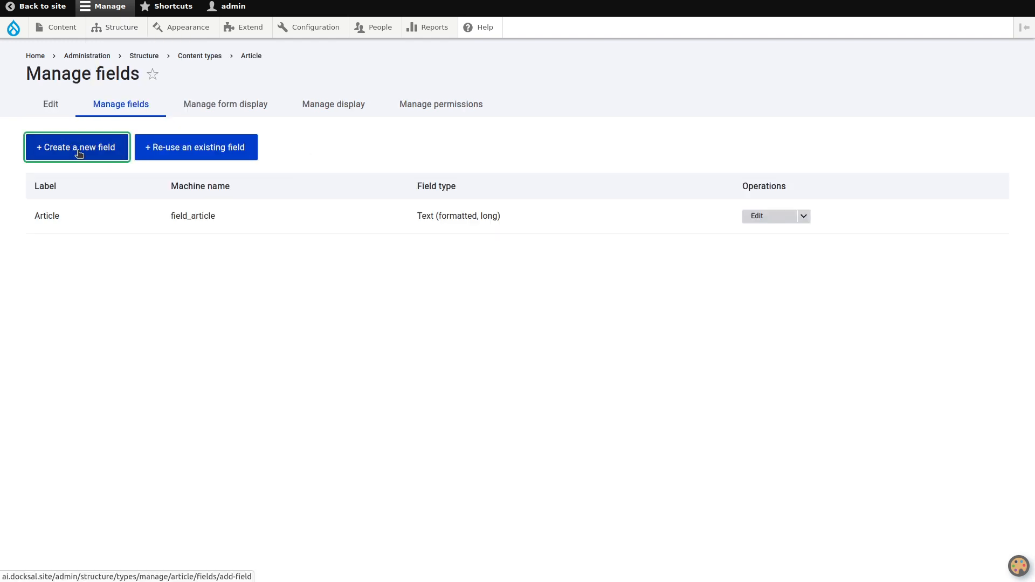
click(165, 154)
scroll(127, 285, down, 5)
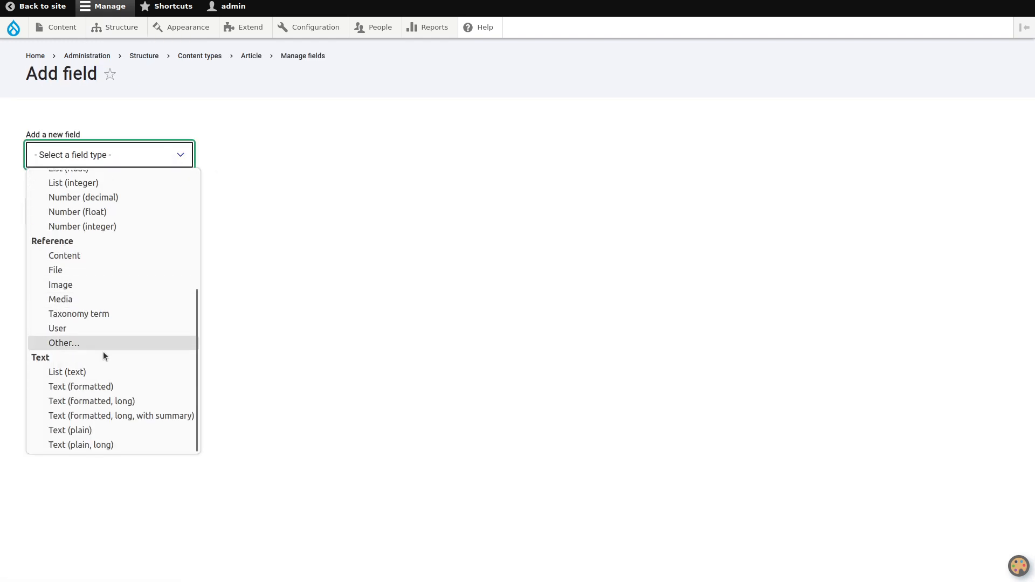
click(92, 314)
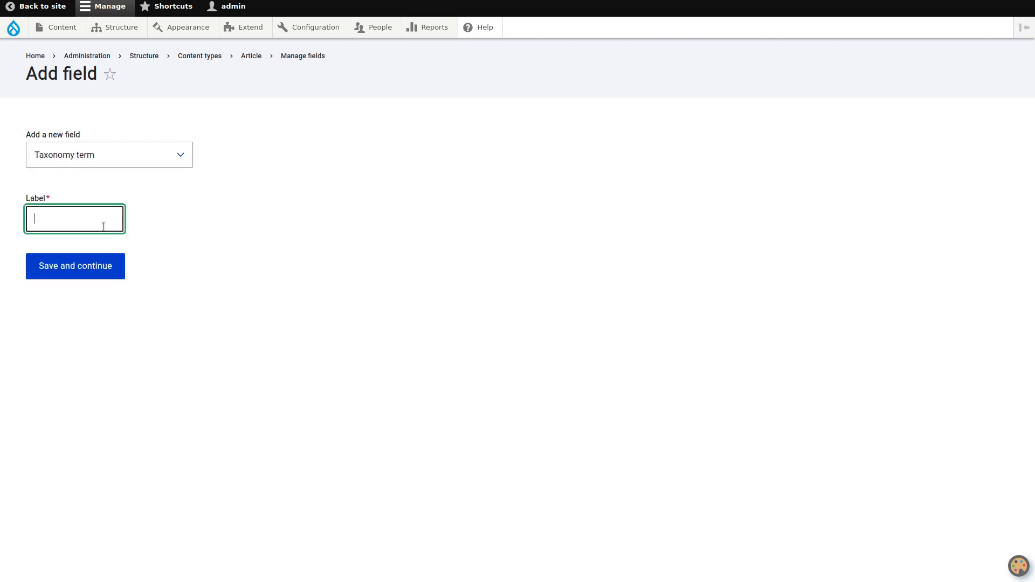
text(Mobile Provider)
click(101, 261)
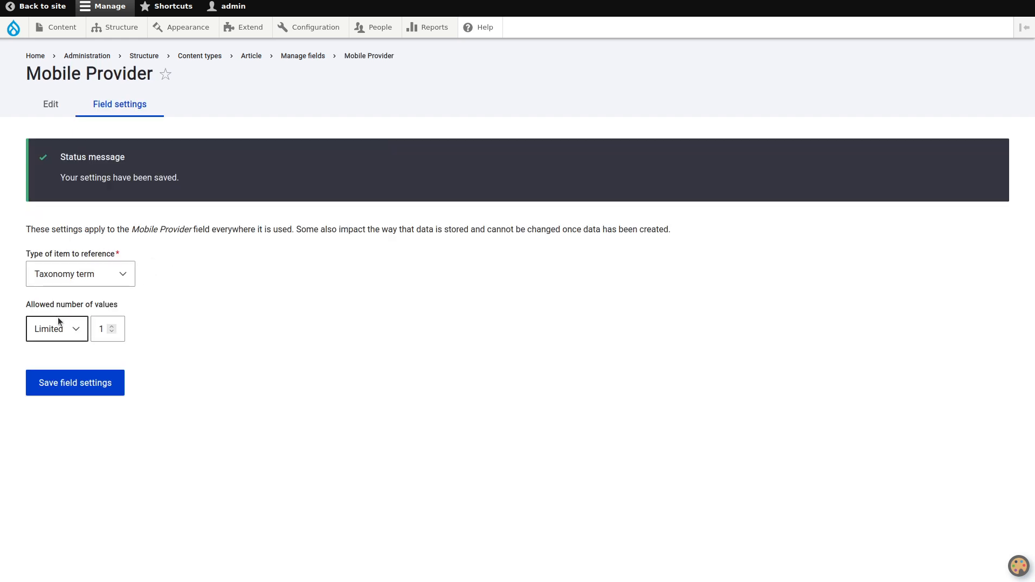
Save the Mobile Provider field with an unlimited number of values and select Provider as its reference vocabulary
click(59, 321)
click(66, 367)
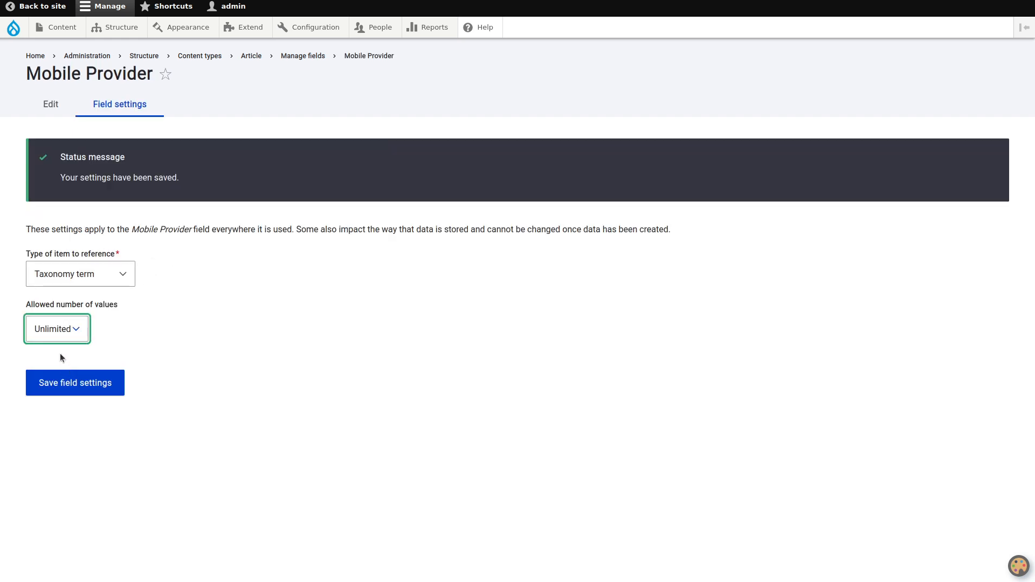
click(96, 382)
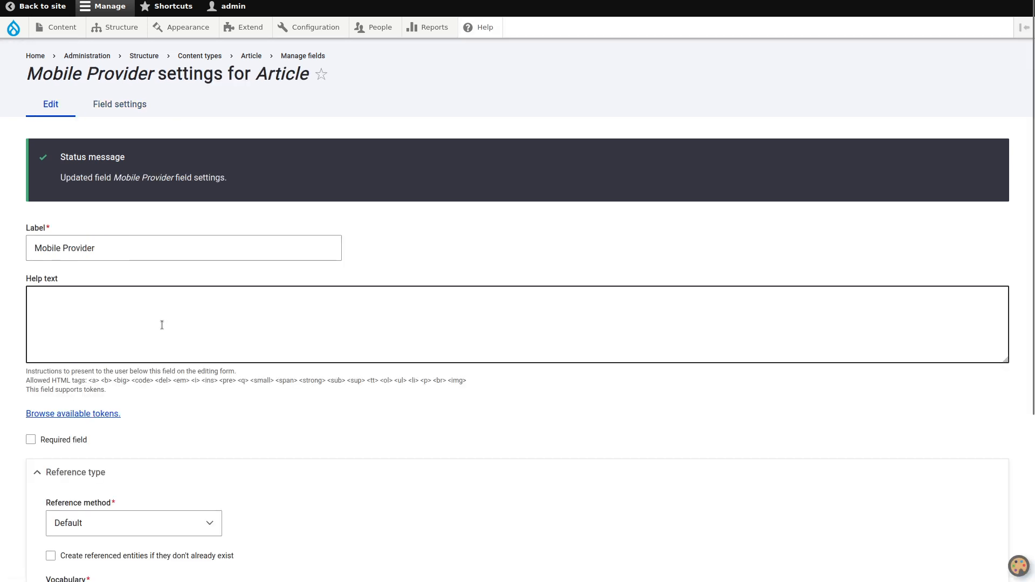
scroll(236, 306, down, 4)
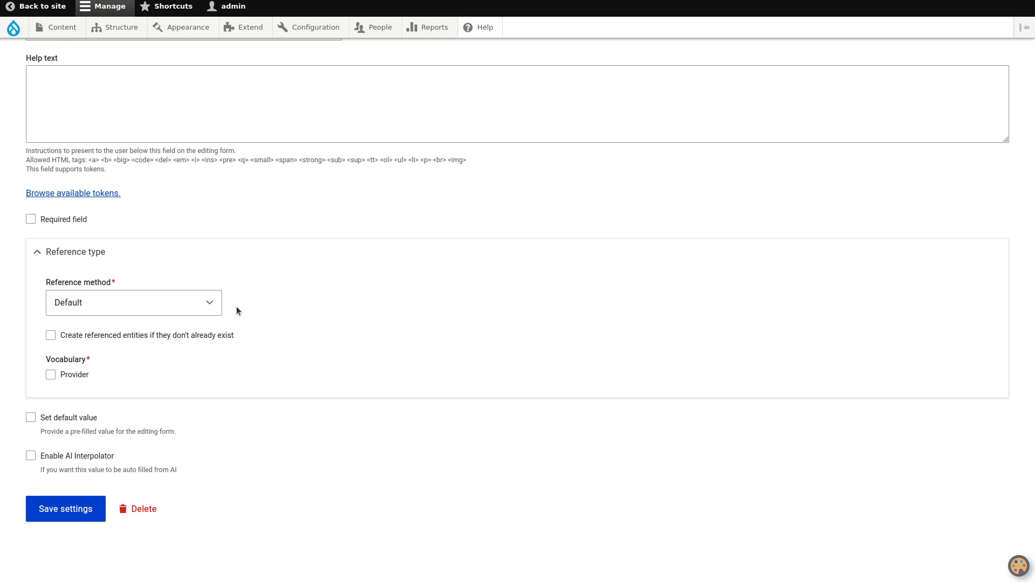
click(82, 377)
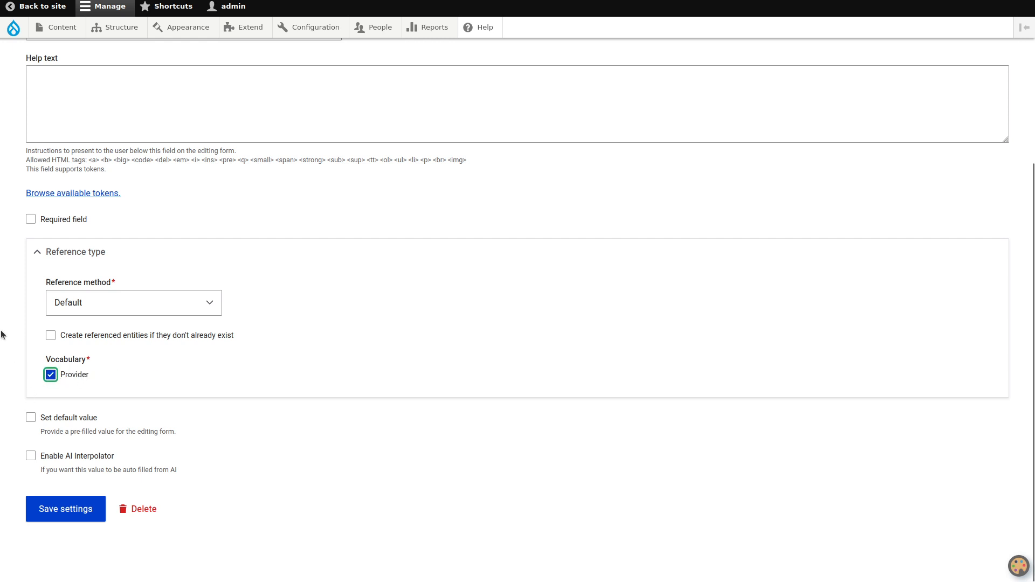
Enable AI Interpolator for the Mobile Provider field and set its base field to Article
click(30, 452)
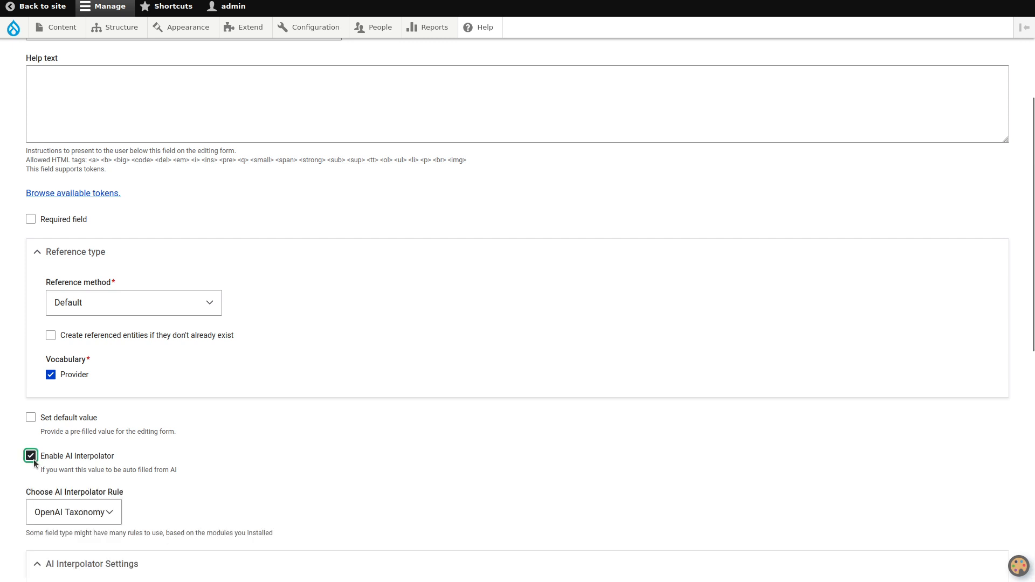
scroll(245, 394, down, 9)
scroll(134, 204, up, 3)
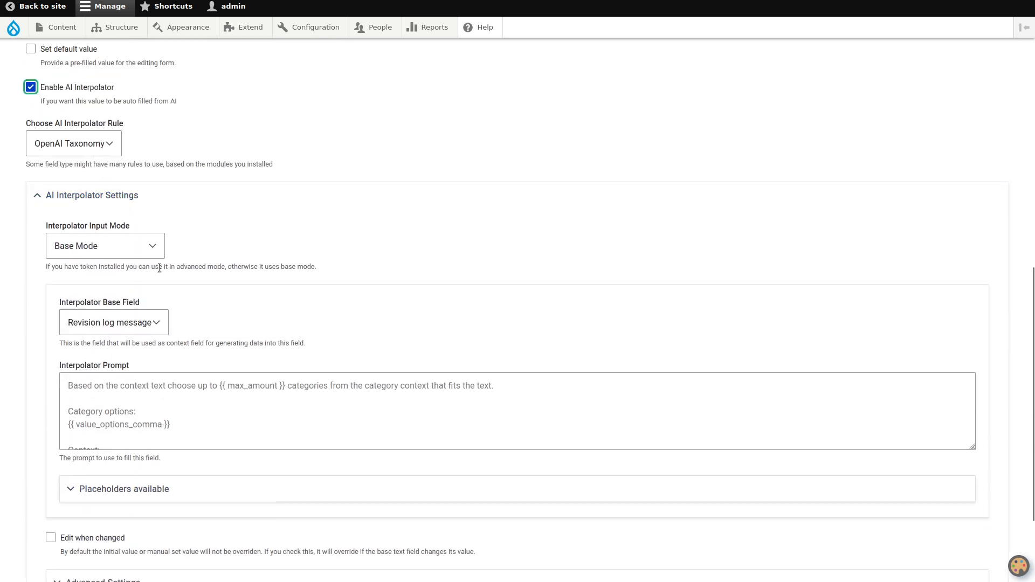
click(152, 328)
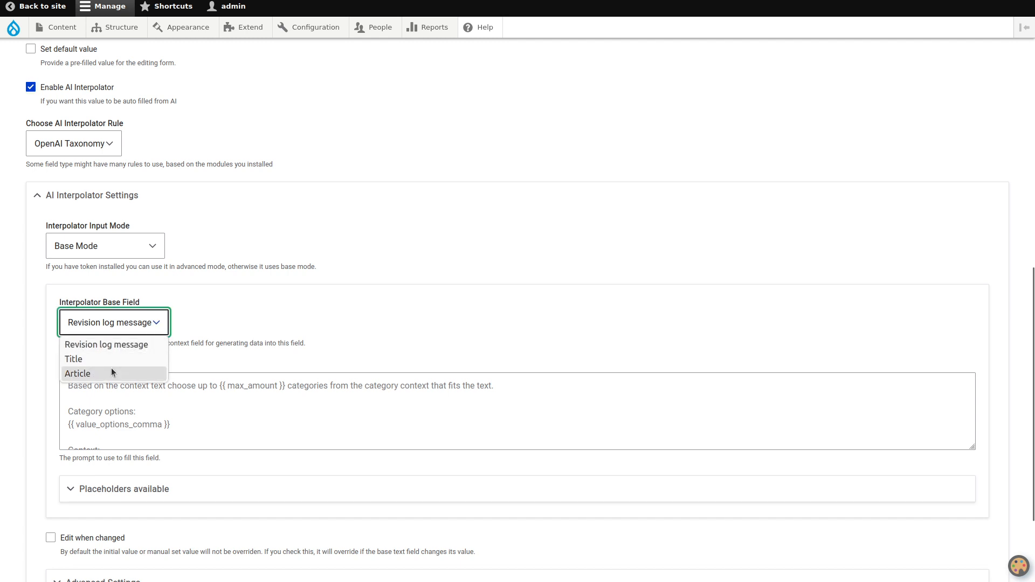
click(111, 372)
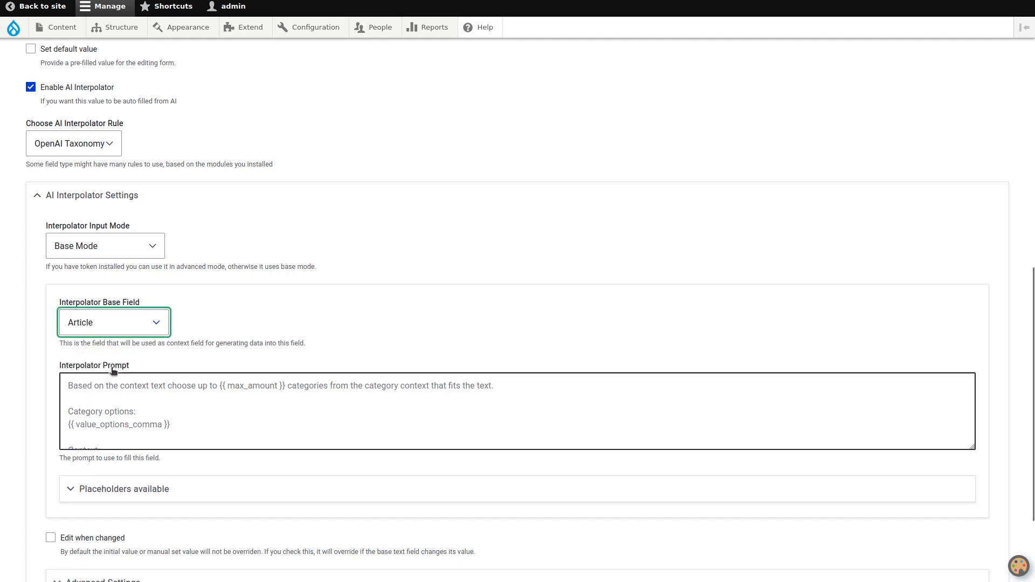
Copy the full placeholder text of the Interpolator Prompt using the browser's page inspector and paste it into the prompt as real text
click(206, 412)
right_click(206, 412)
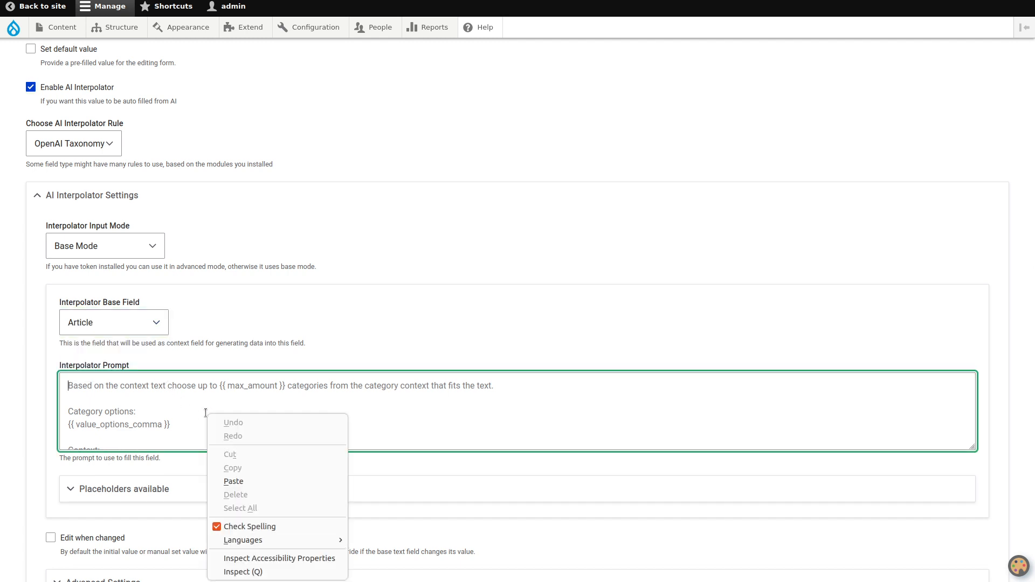
click(262, 570)
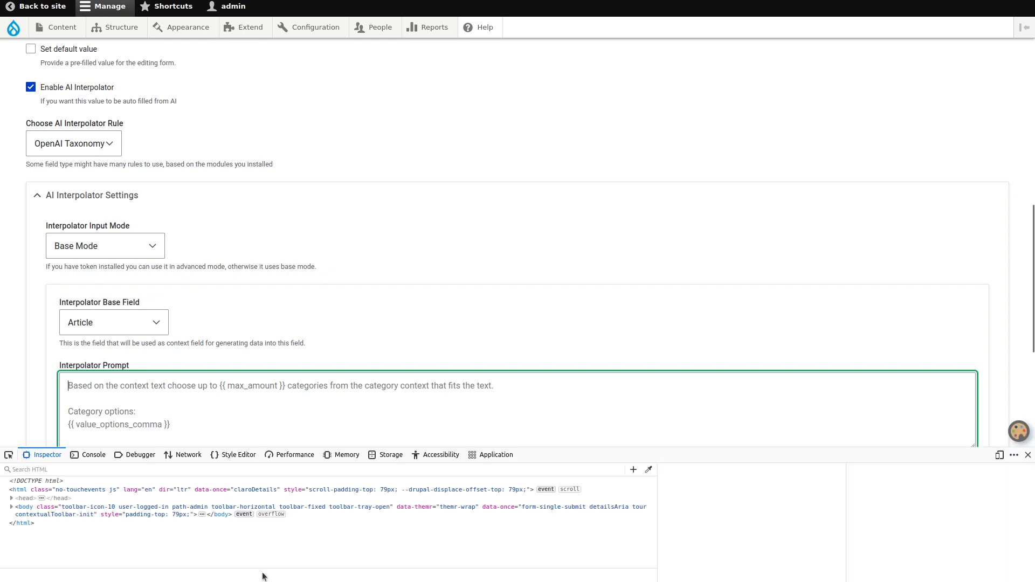
double_click(311, 522)
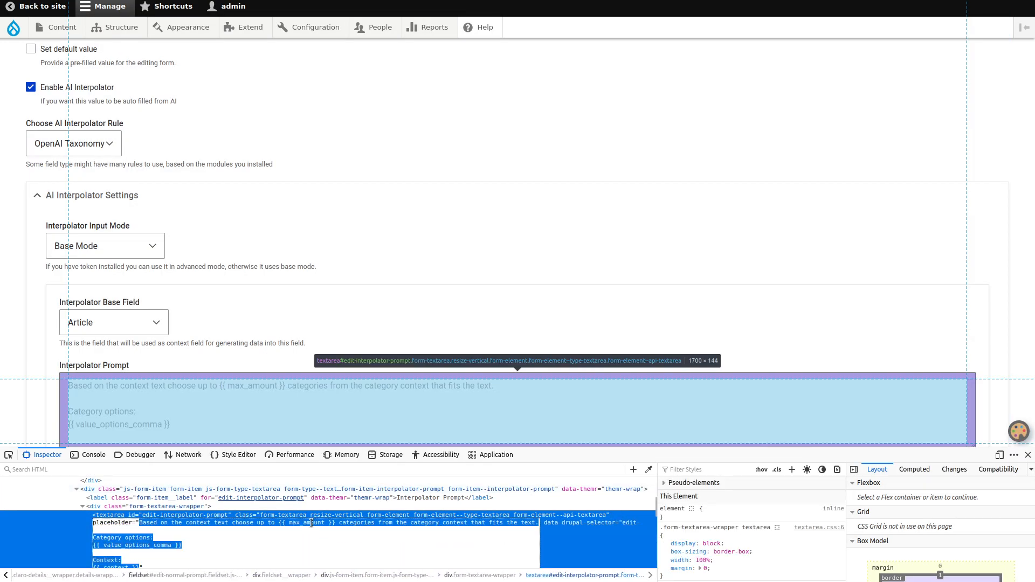
click(311, 523)
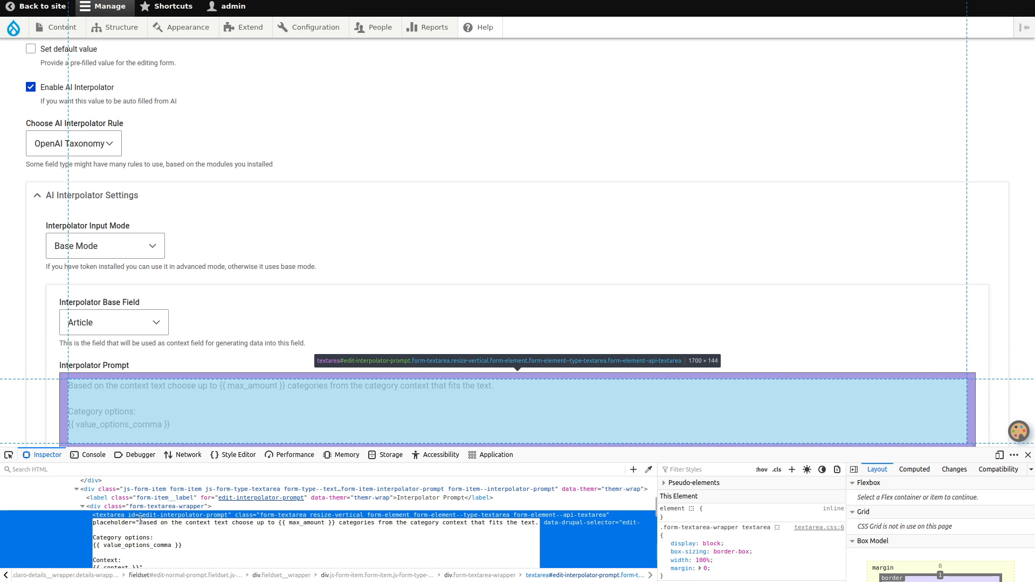
drag(140, 522, 140, 531)
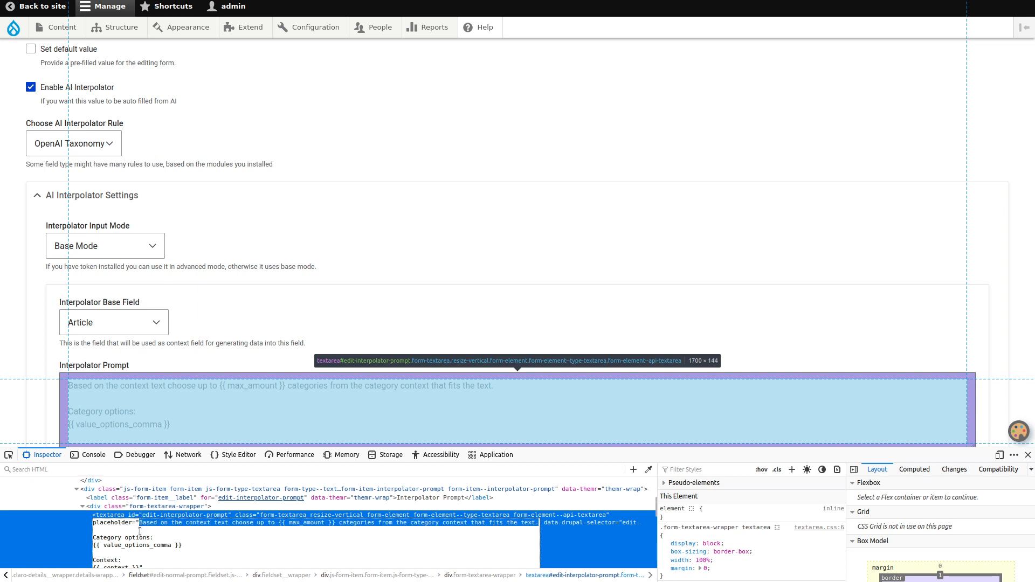
key(shift+Down)
key(shift+Down)
key(shift+Down)
key(shift+Down)
key(shift+Down)
key(shift+Down)
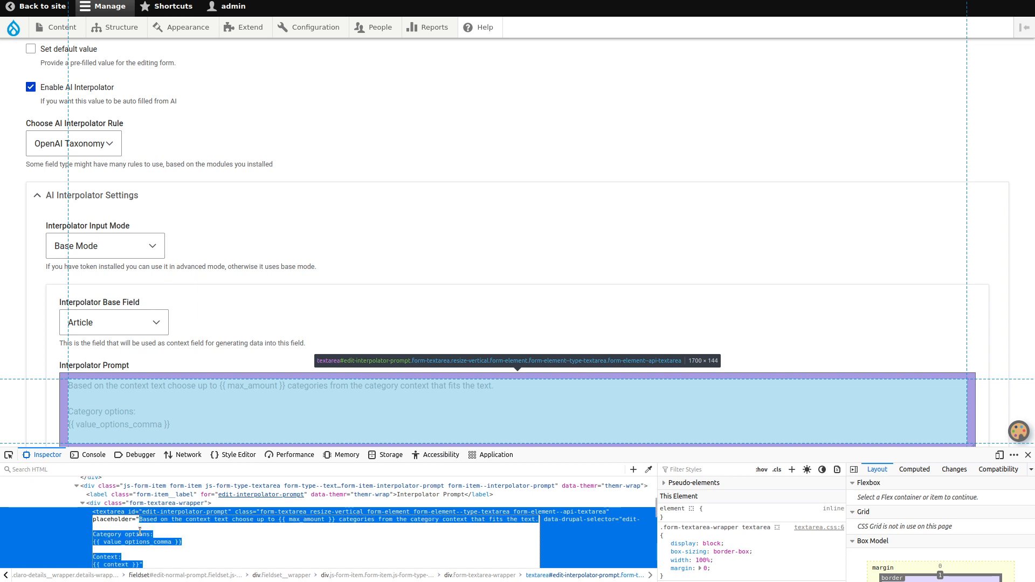
key(shift+Left)
key(ctrl+c)
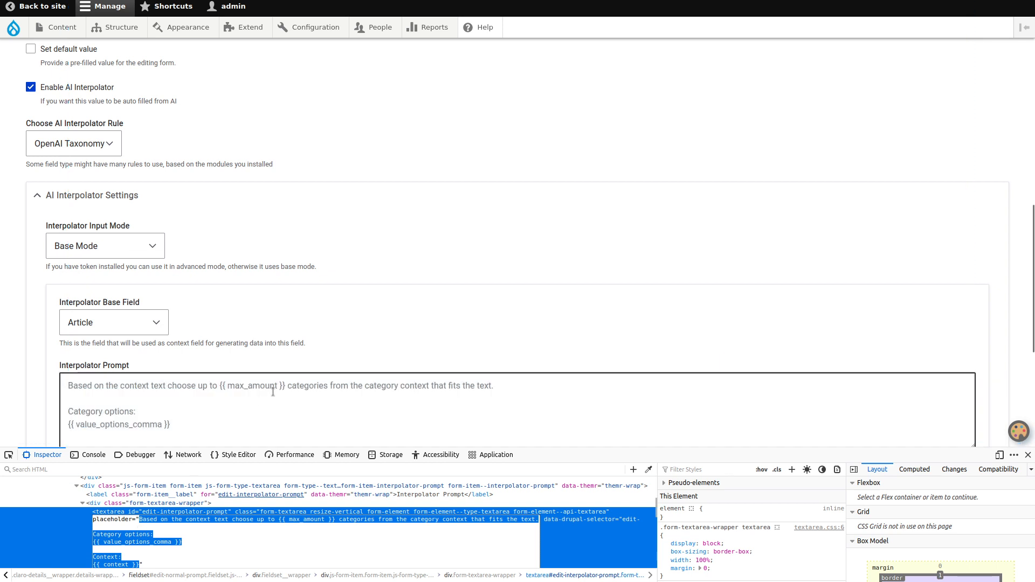
click(279, 390)
key(ctrl+v)
click(1026, 455)
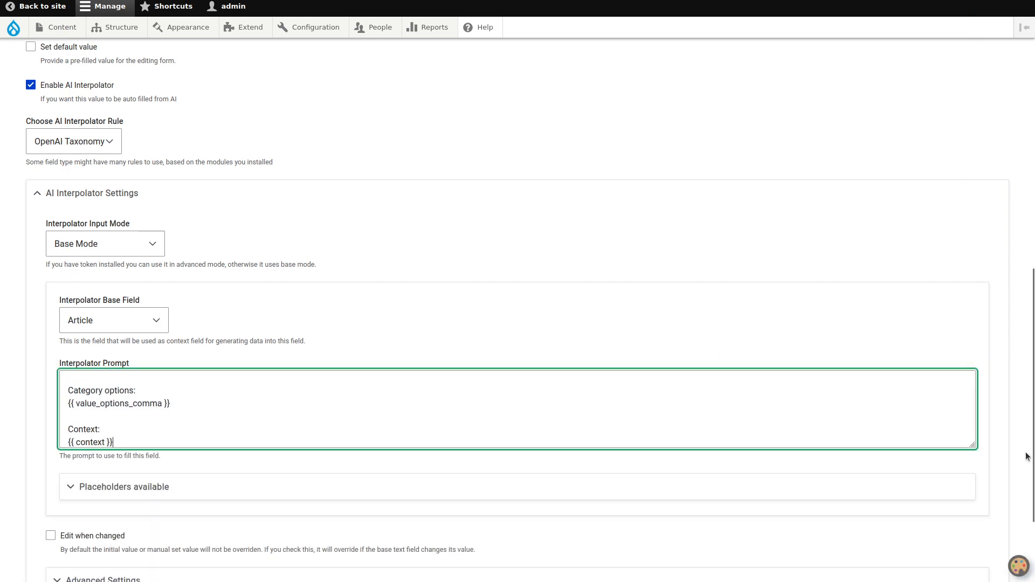
Replace {{ max_amount }} with 2 in the first line of the interpolator prompt
scroll(826, 434, up, 3)
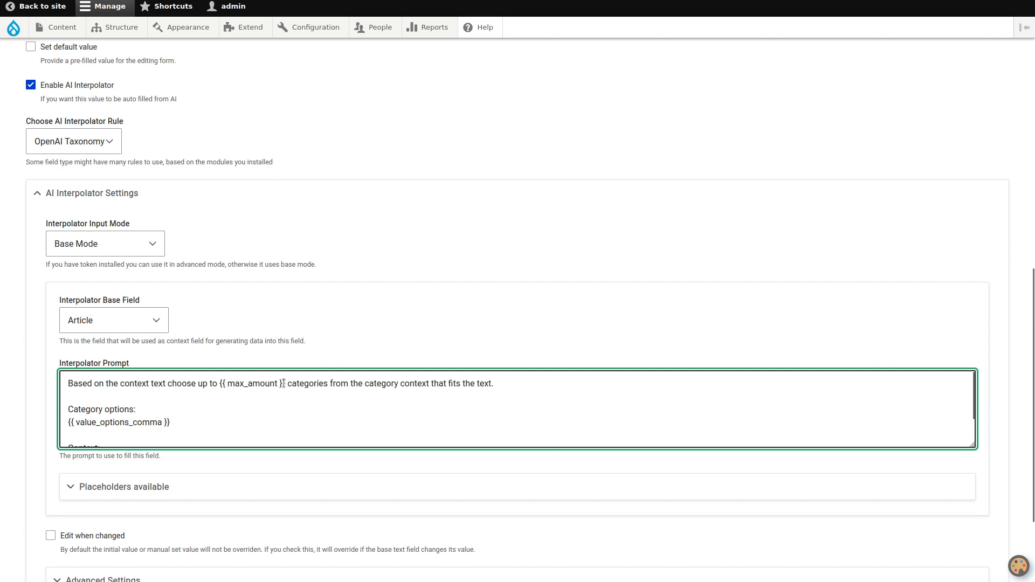
drag(285, 384, 220, 386)
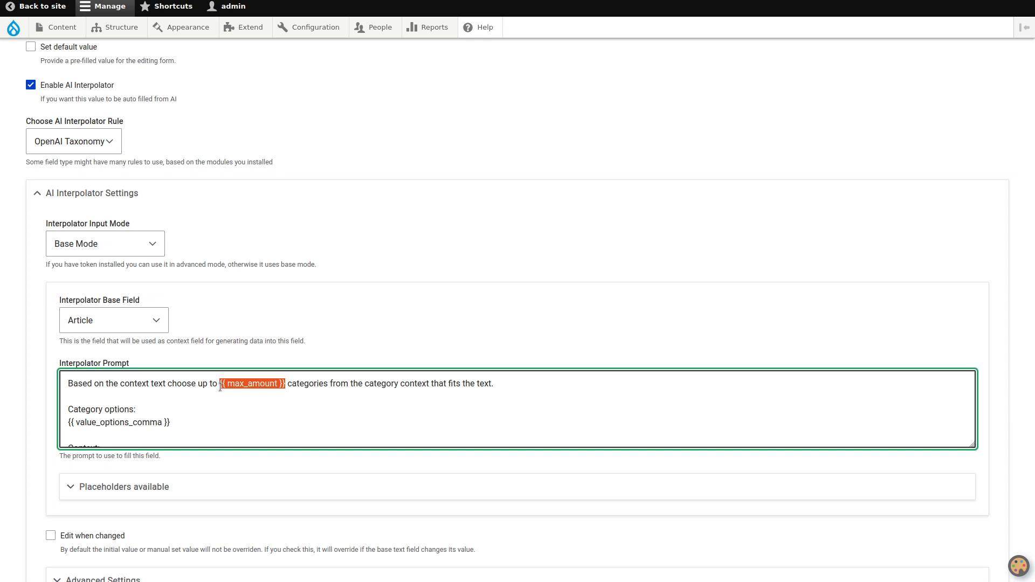
text(2)
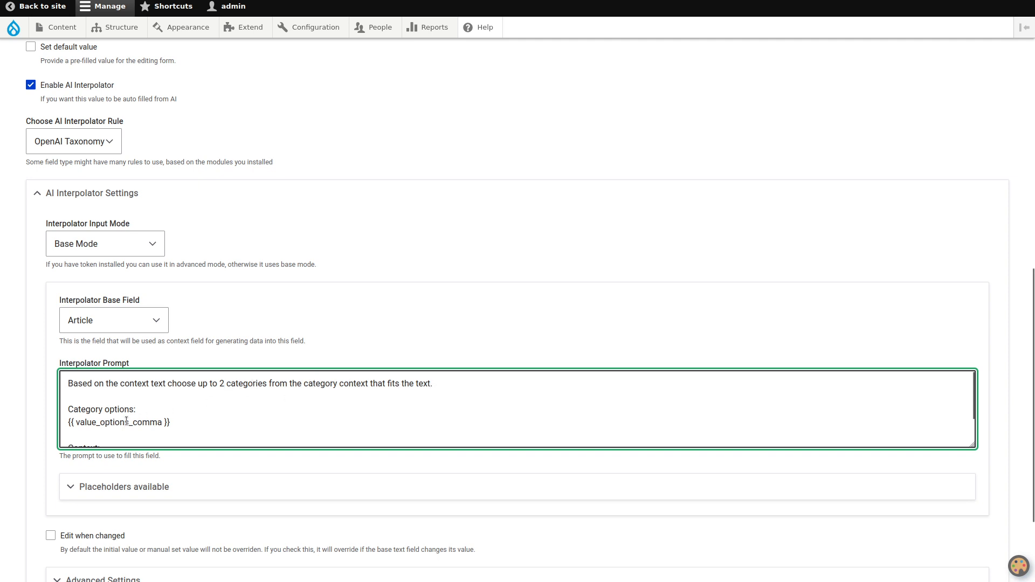
Show the placeholders available for the prompt, then expand the interpolator's Advanced Settings
click(136, 492)
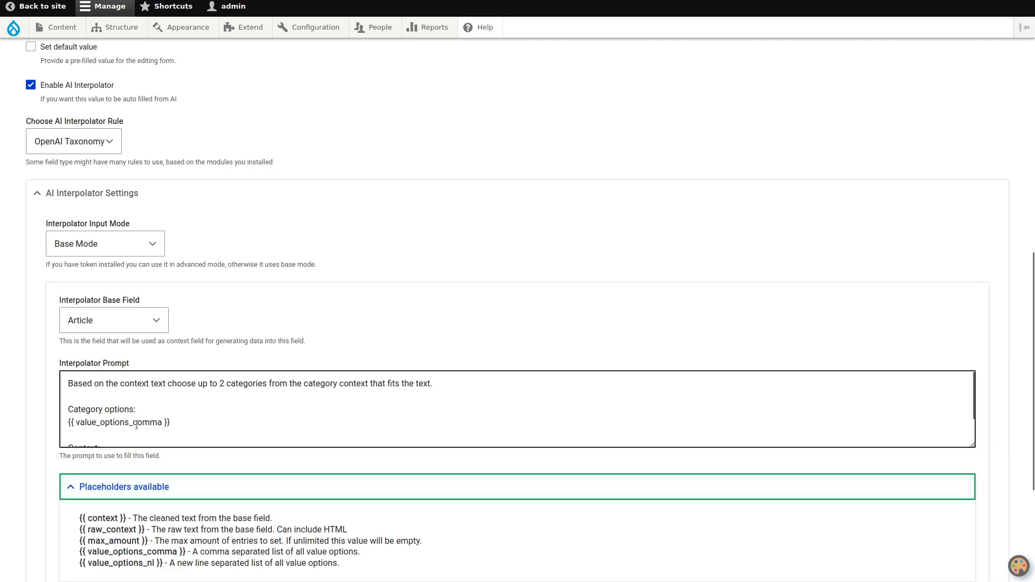
scroll(106, 540, down, 3)
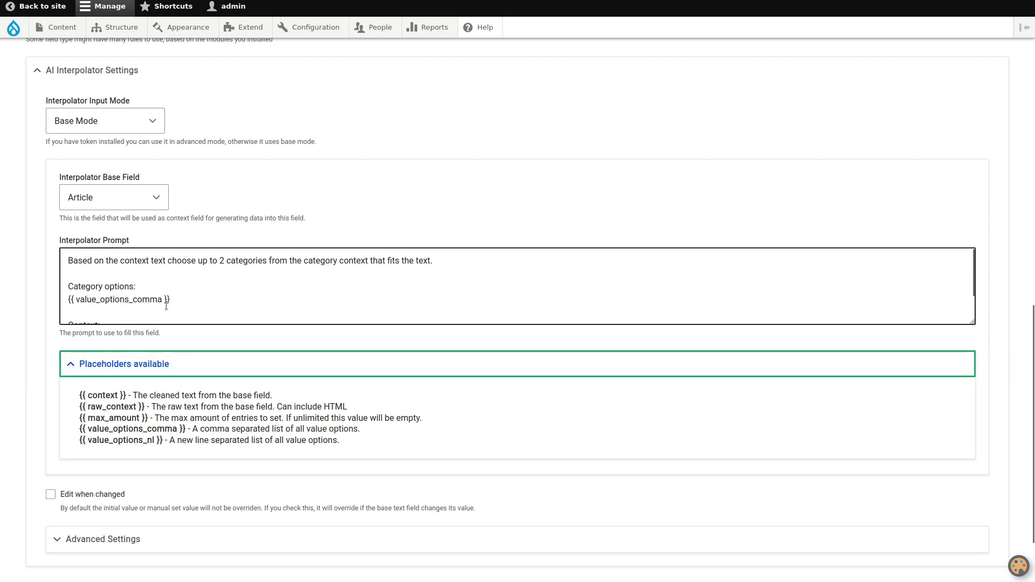
scroll(162, 303, down, 1)
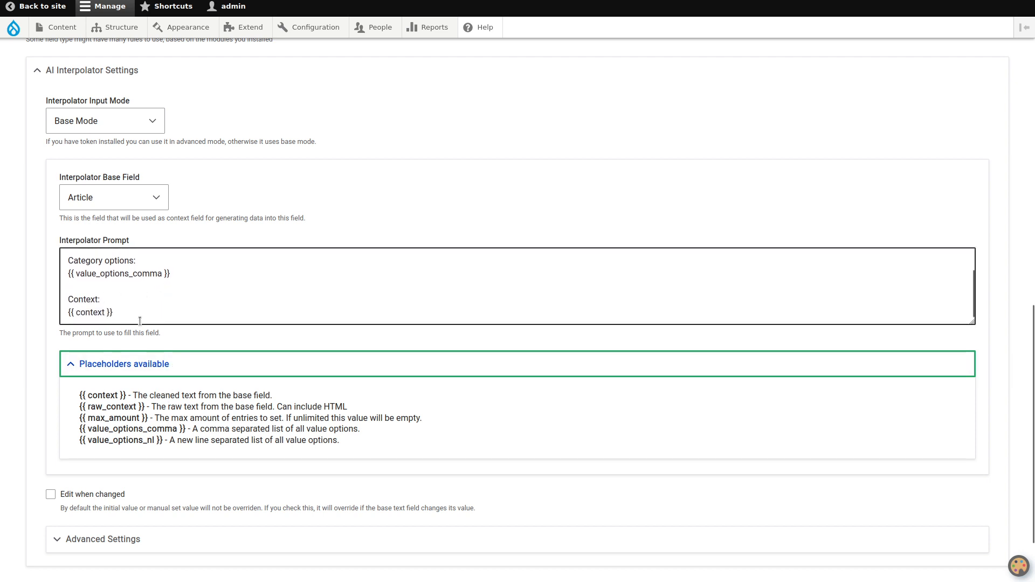
scroll(39, 312, down, 2)
click(81, 453)
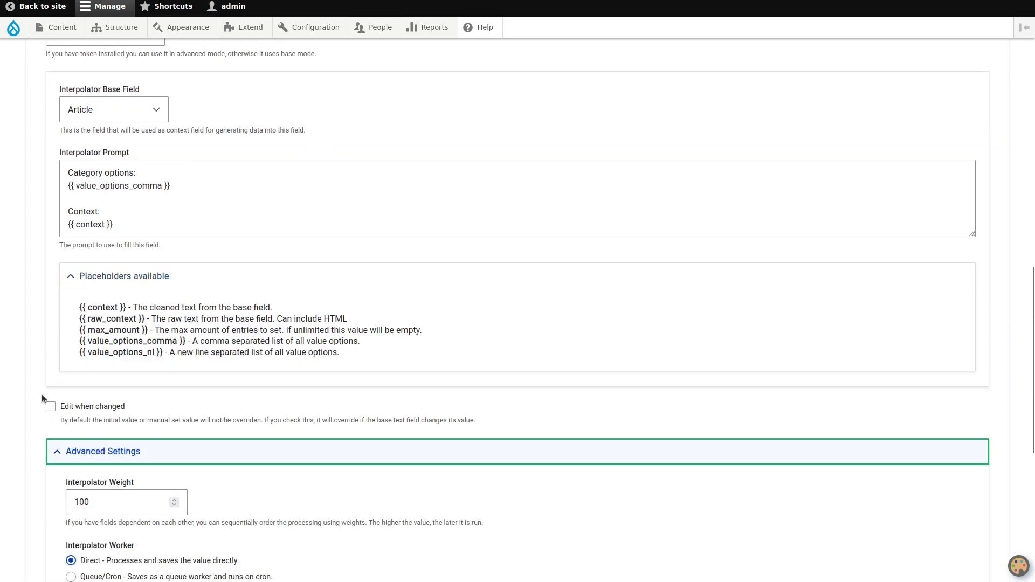
Save the Mobile Provider field settings, keeping the interpolator's default Advanced Settings
scroll(38, 366, down, 8)
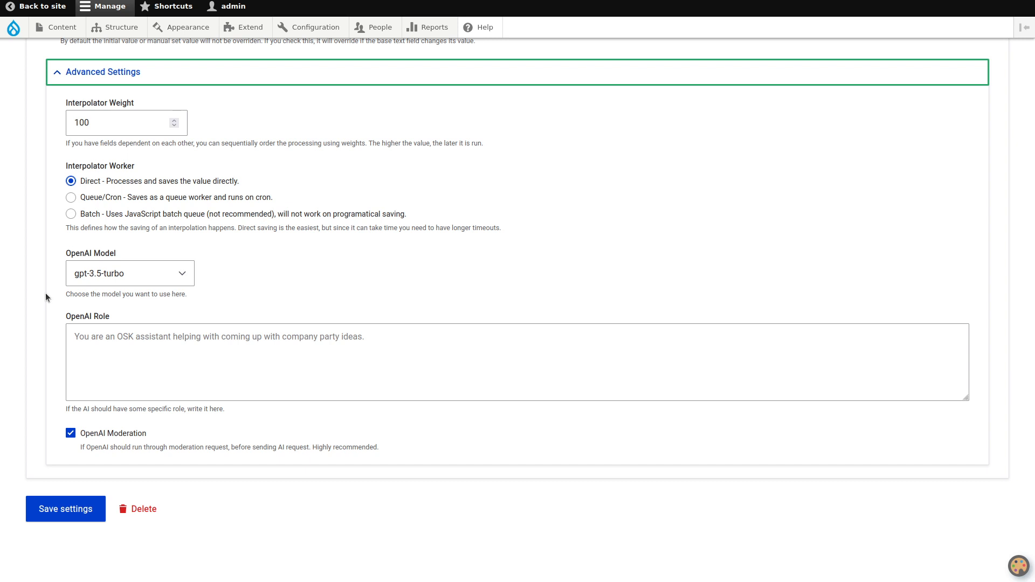
click(52, 500)
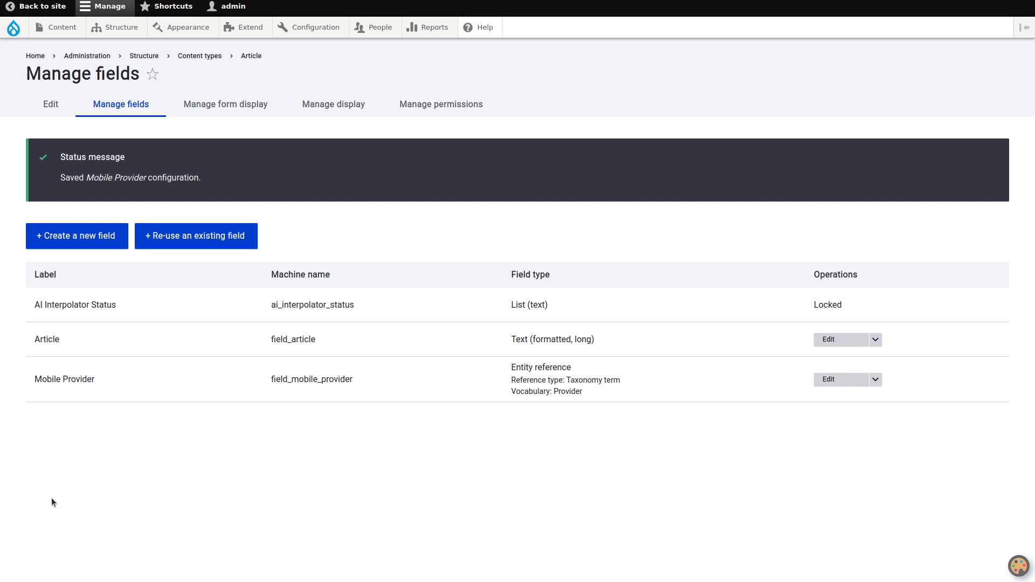
Open the iPhone 15 Pro Max article for editing from the content list and show its Mobile Provider field
mouse_move(62, 28)
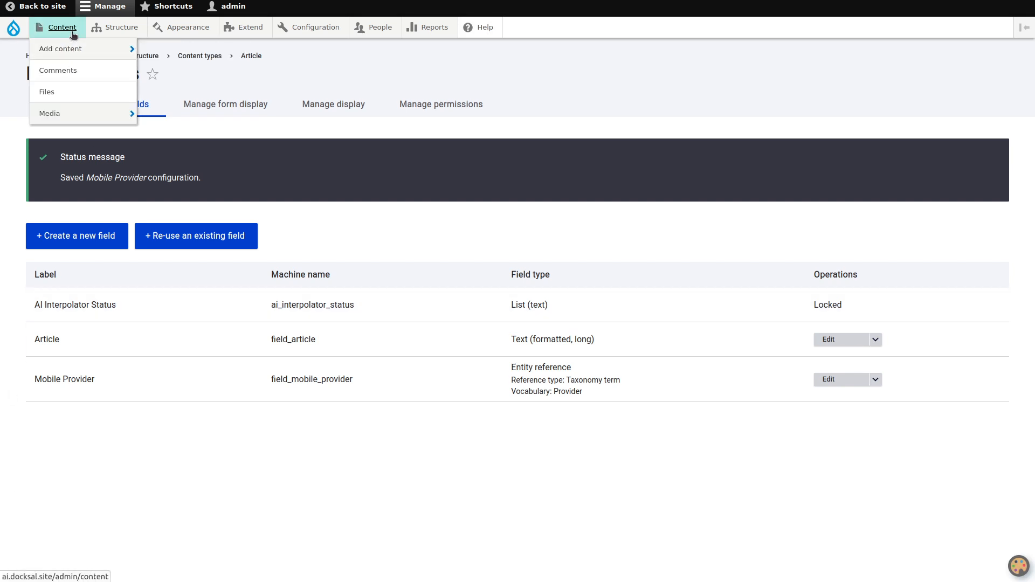
click(73, 34)
click(935, 294)
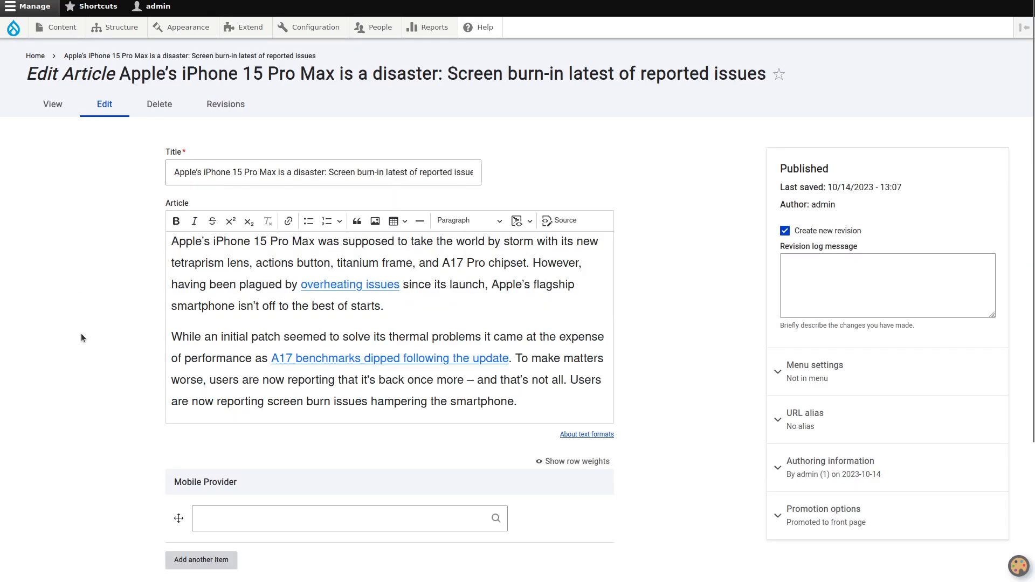
scroll(82, 338, down, 3)
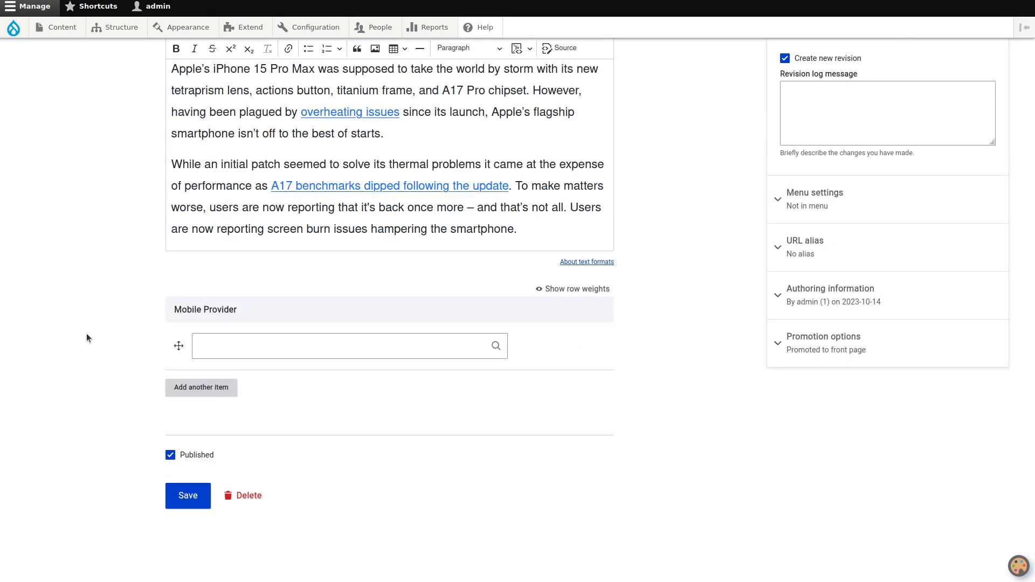
In the Article content type's form display, set the Mobile Provider widget to Check boxes/radio buttons and save
mouse_move(116, 27)
mouse_move(130, 109)
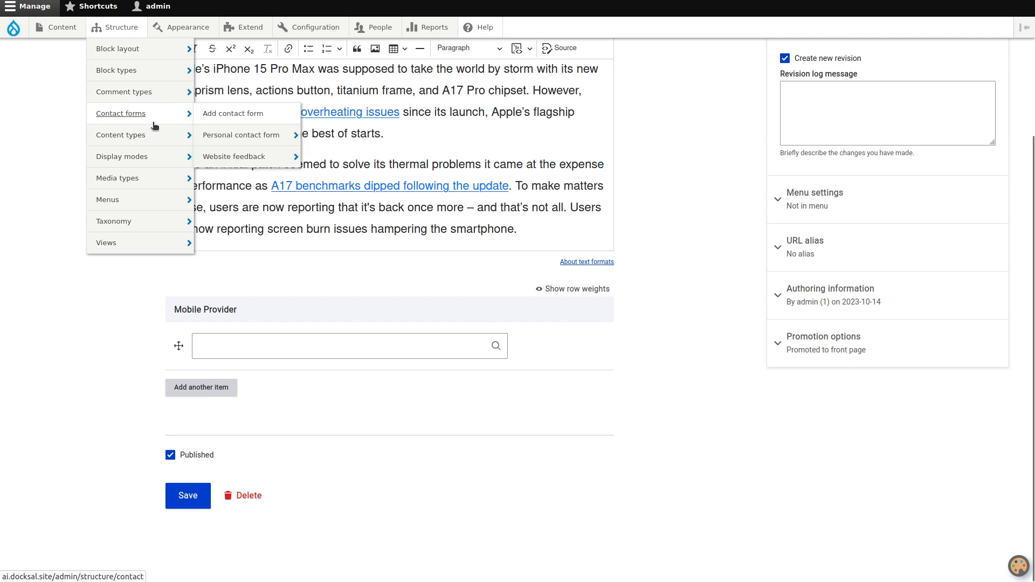
mouse_move(156, 135)
mouse_move(291, 162)
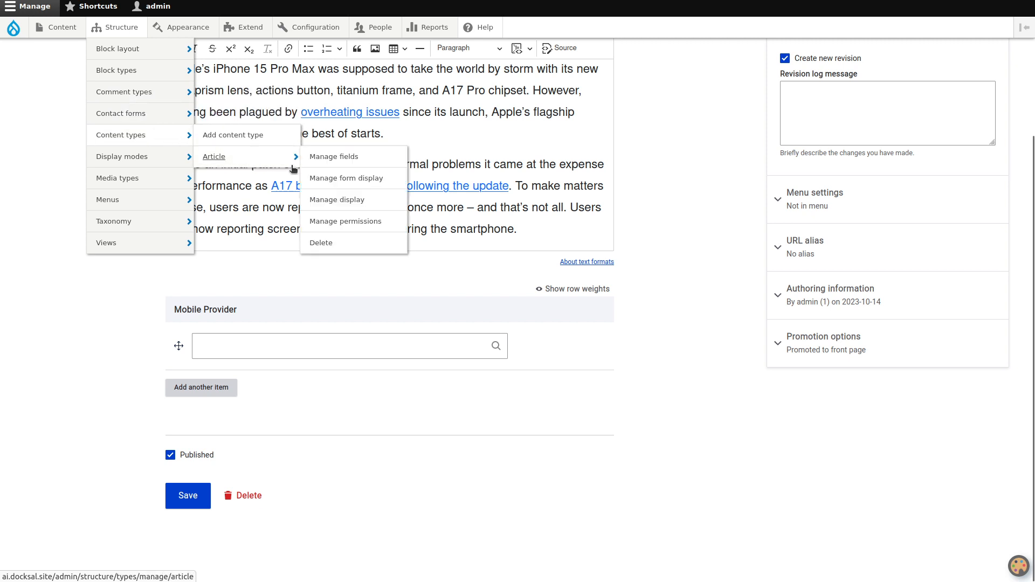
click(345, 179)
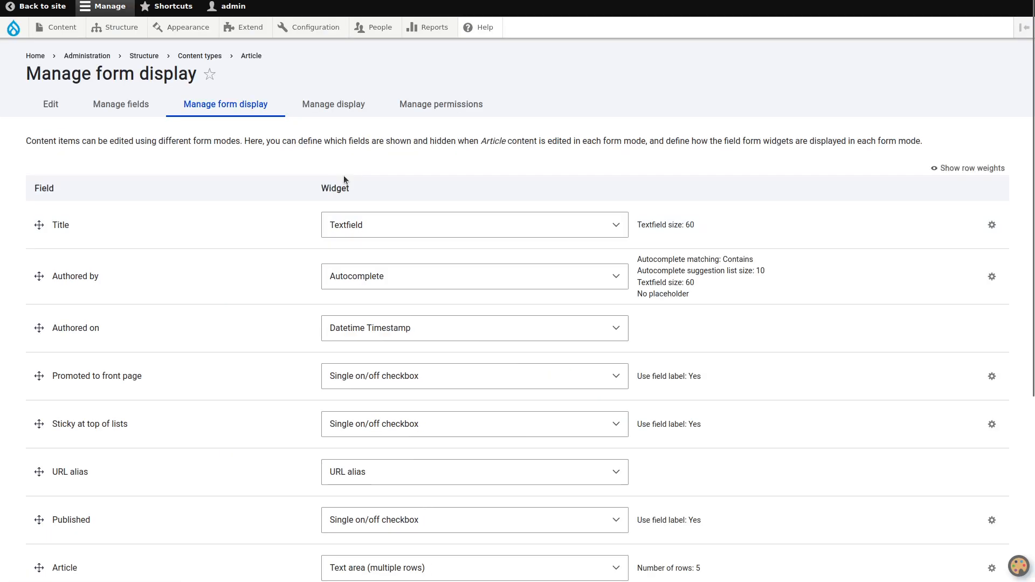
scroll(259, 163, down, 3)
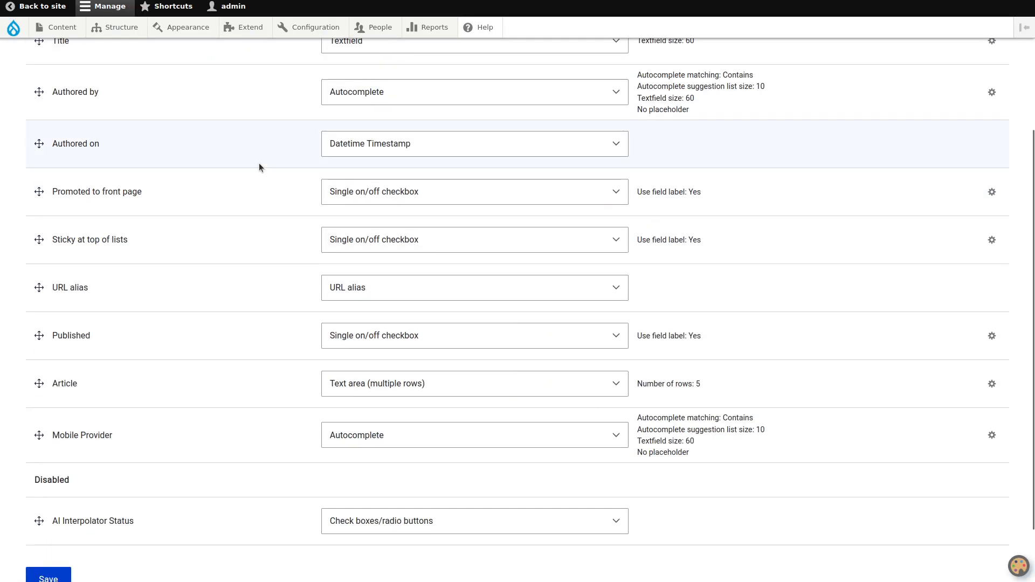
scroll(190, 258, down, 1)
click(331, 374)
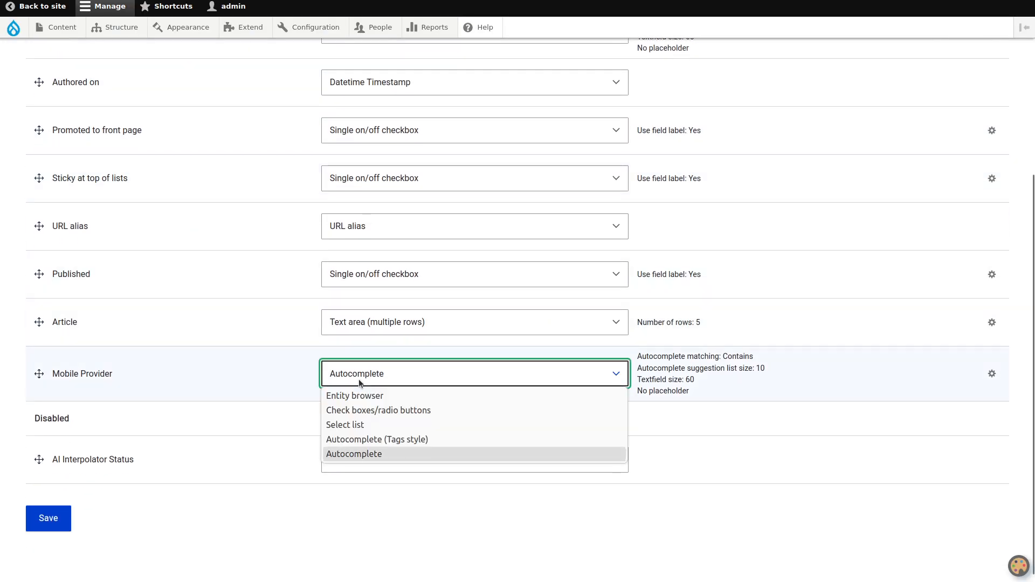
click(366, 414)
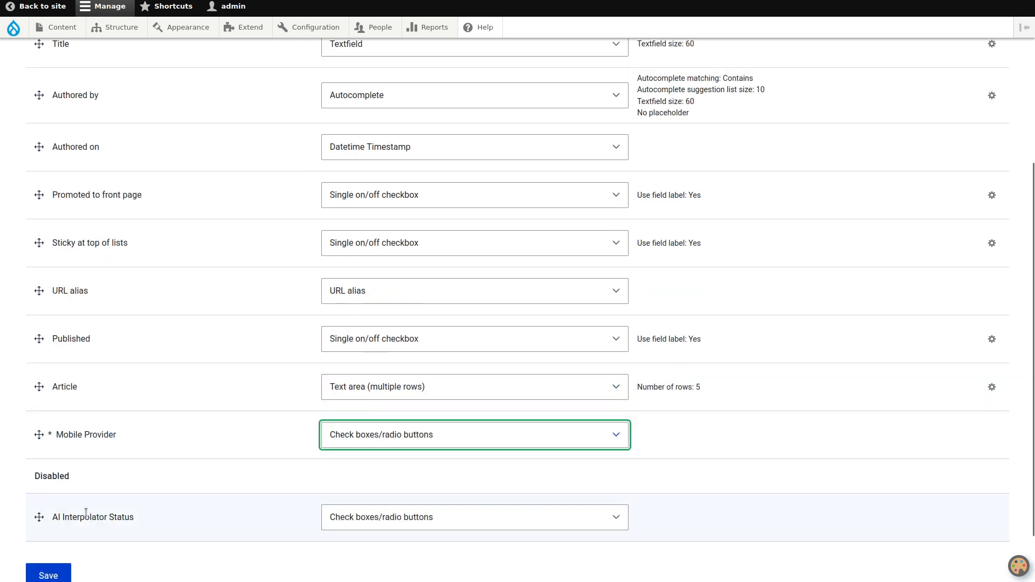
click(62, 570)
Reload the iPhone 15 Pro Max article's edit form and save the article with all Mobile Provider boxes unchecked
key(ctrl+Tab)
key(F5)
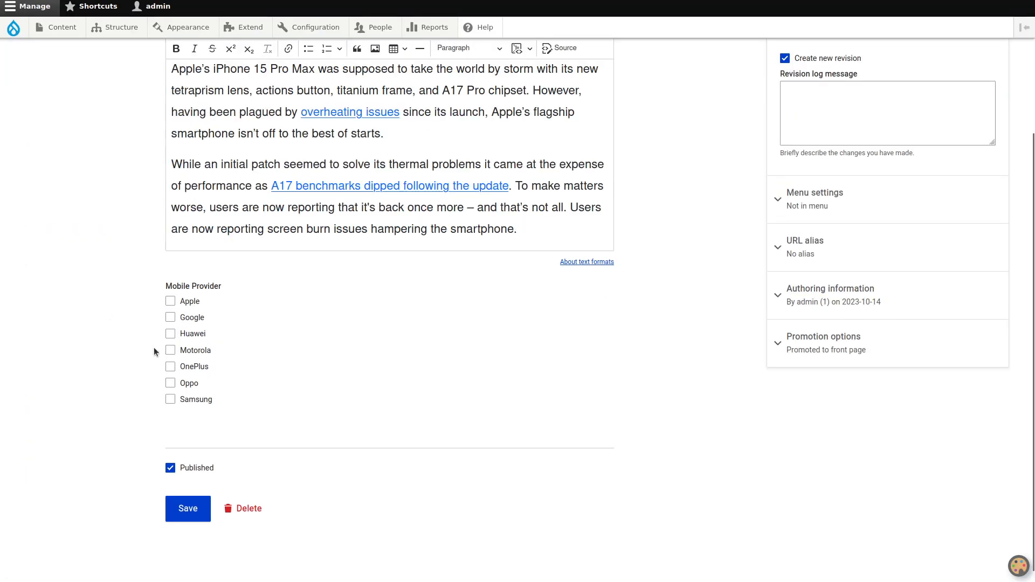
click(178, 508)
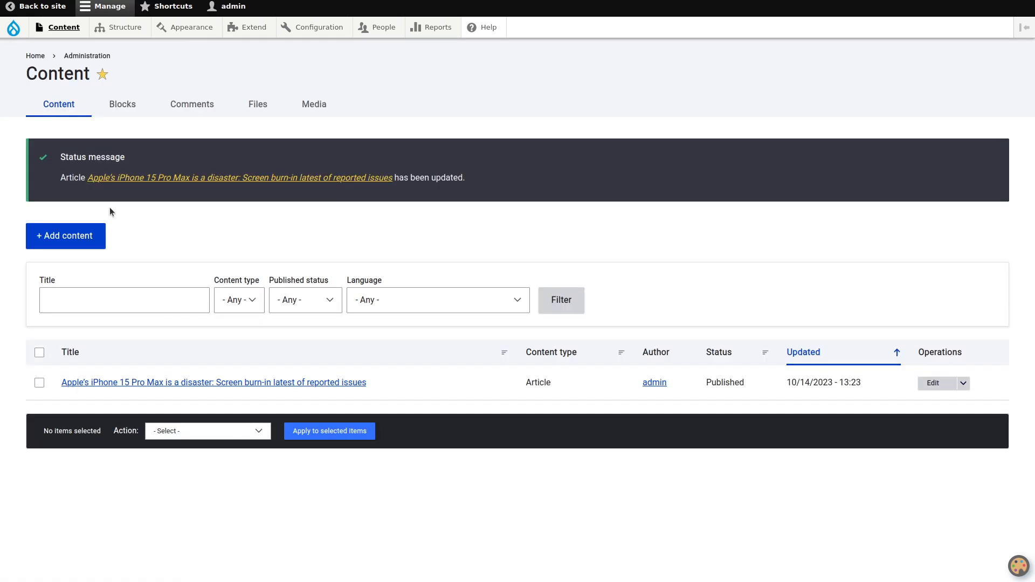
Reopen the iPhone 15 Pro Max article for editing and compare its Mobile Provider selection with the article text
click(930, 384)
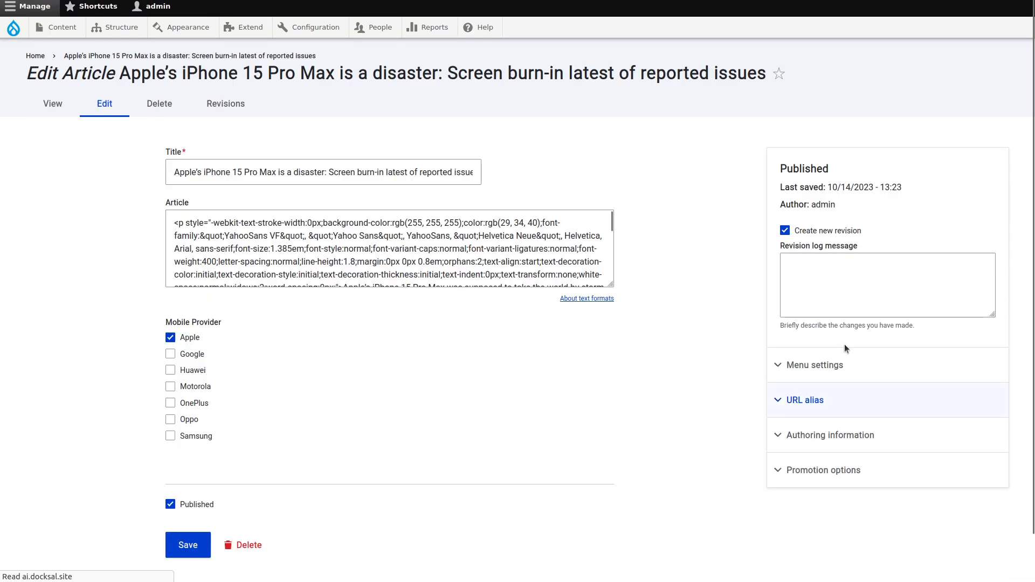
scroll(440, 190, down, 3)
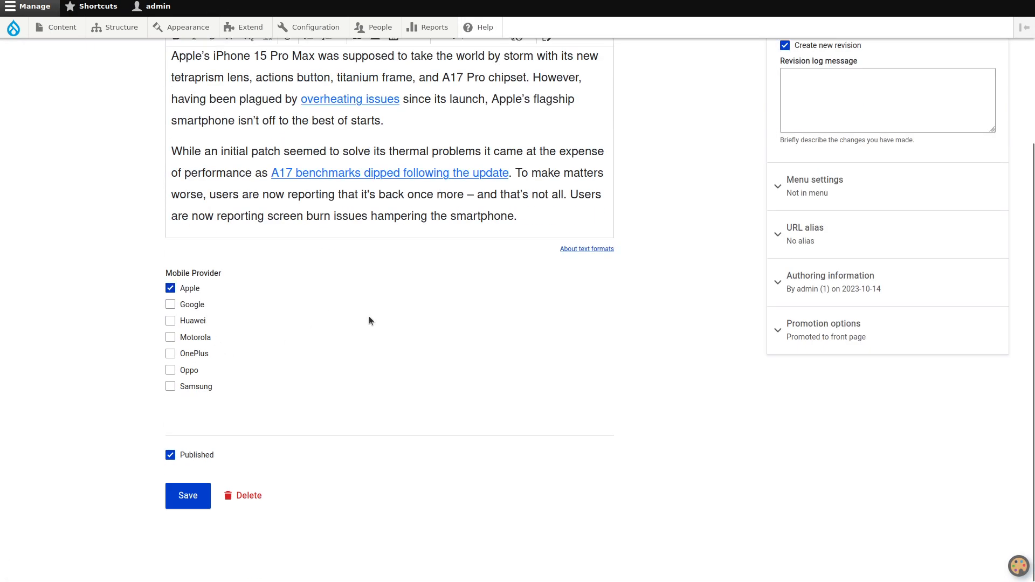
scroll(453, 366, up, 3)
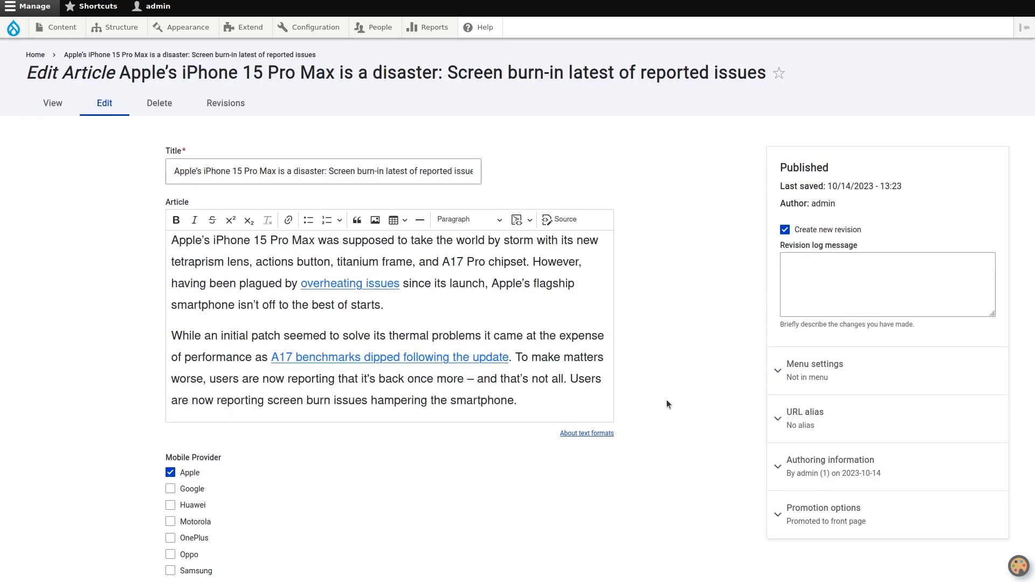
scroll(666, 401, down, 2)
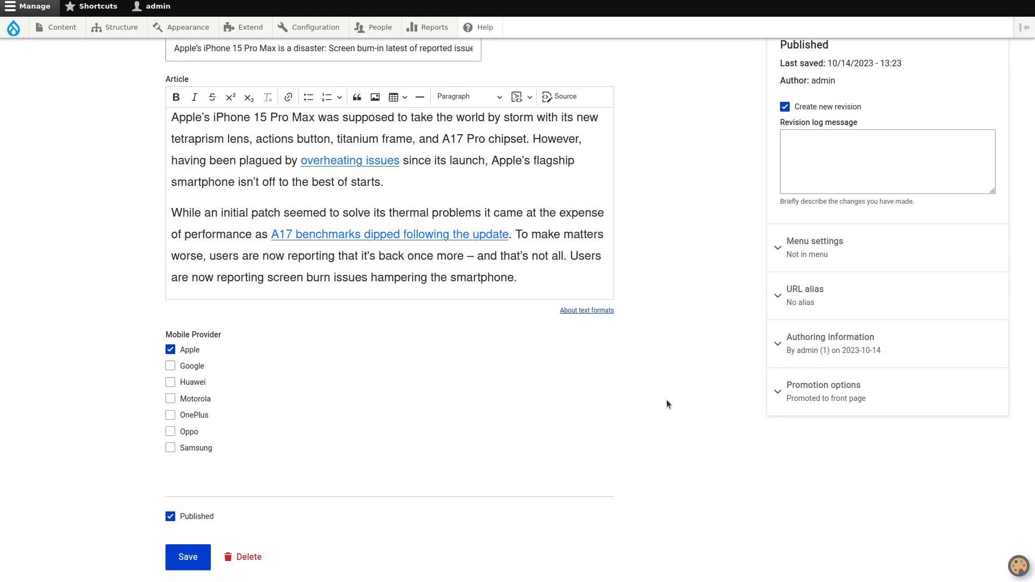